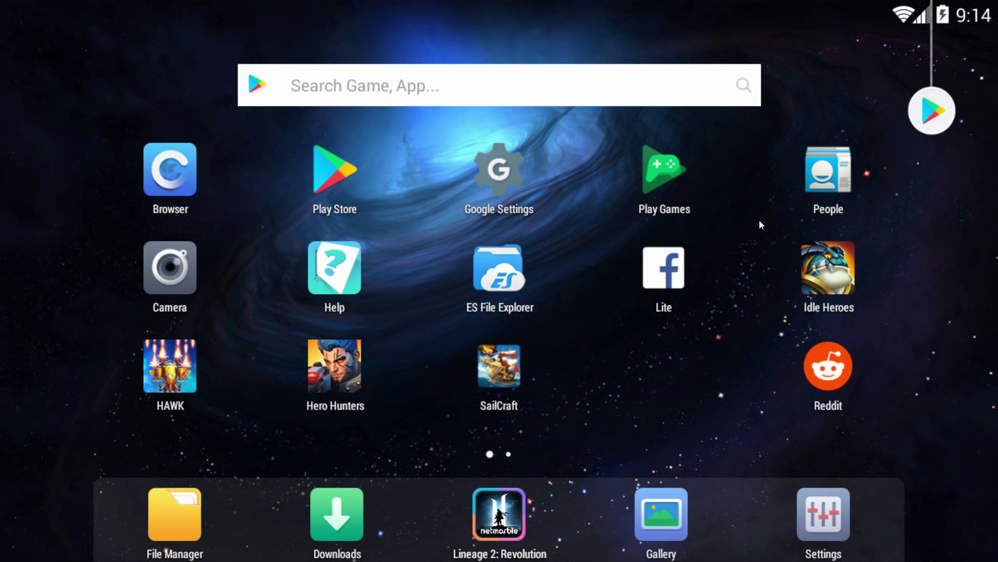
Open the Android security settings from the second home-screen page.
{"action": "left_click_drag", "start_coordinate": [856, 268], "coordinate": [712, 264]}
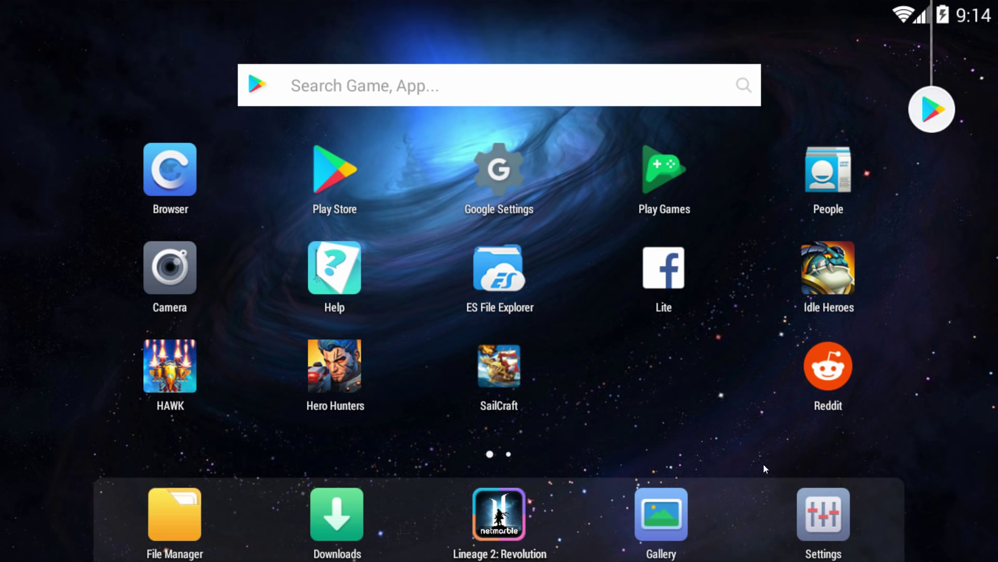
{"action": "left_click", "coordinate": [831, 512]}
{"action": "scroll", "coordinate": [392, 286], "scroll_direction": "down", "scroll_amount": 5}
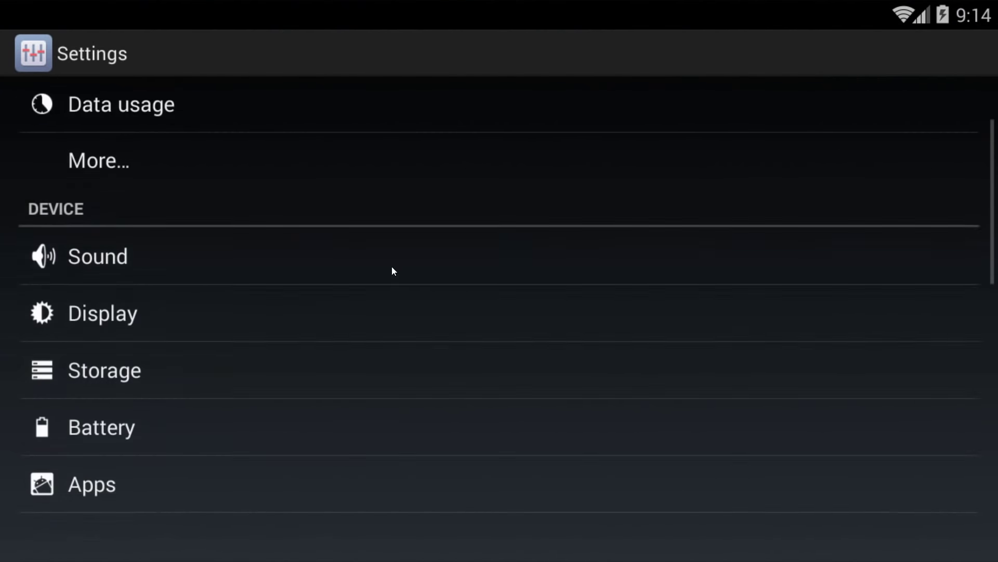
{"action": "scroll", "coordinate": [384, 208], "scroll_direction": "down", "scroll_amount": 3}
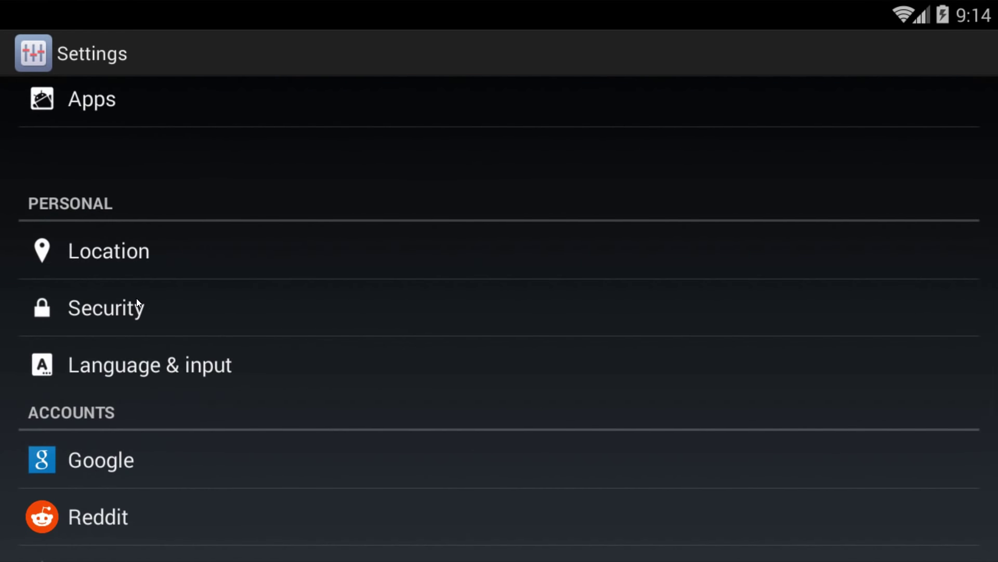
{"action": "left_click", "coordinate": [139, 306]}
{"action": "scroll", "coordinate": [320, 266], "scroll_direction": "down", "scroll_amount": 5}
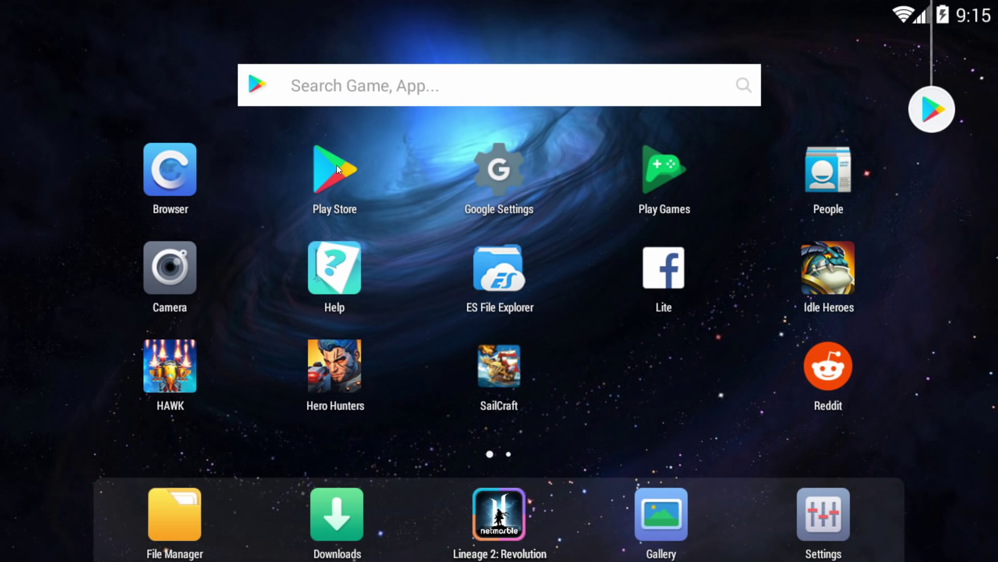
Find the Reddit app's page in the Google Play Store.
{"action": "left_click", "coordinate": [336, 164]}
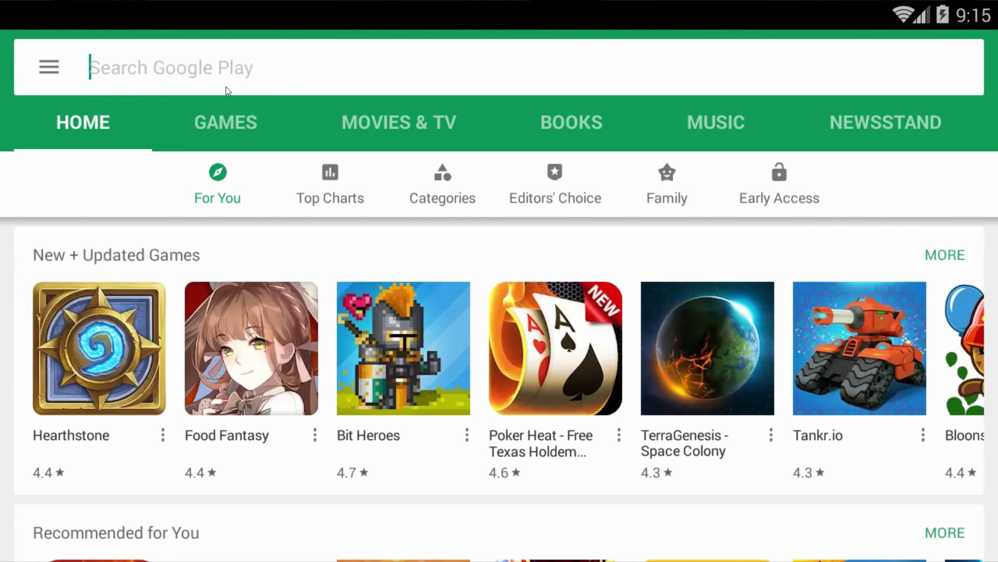
{"action": "left_click", "coordinate": [225, 87]}
{"action": "type", "text": "reddit"}
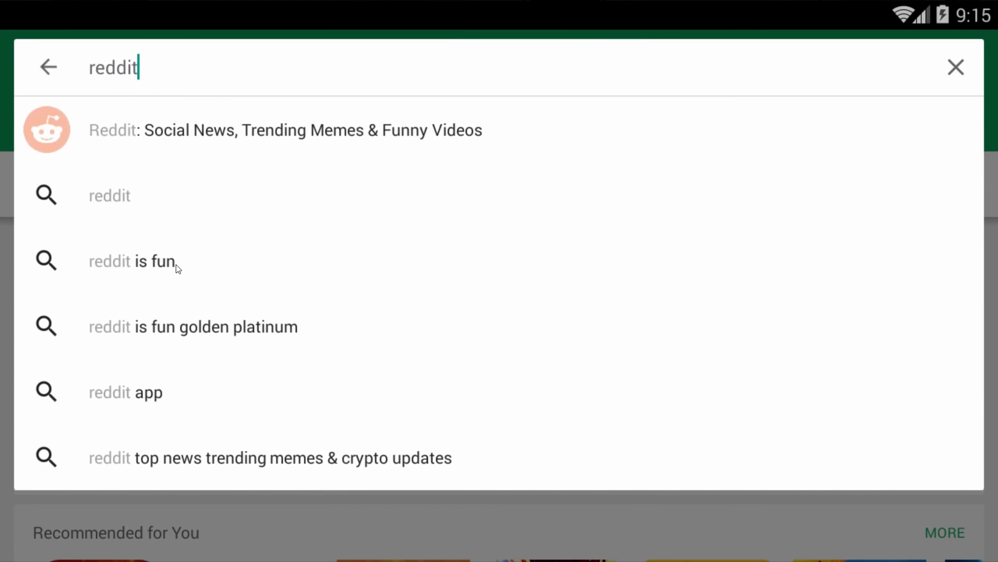
{"action": "left_click", "coordinate": [184, 126]}
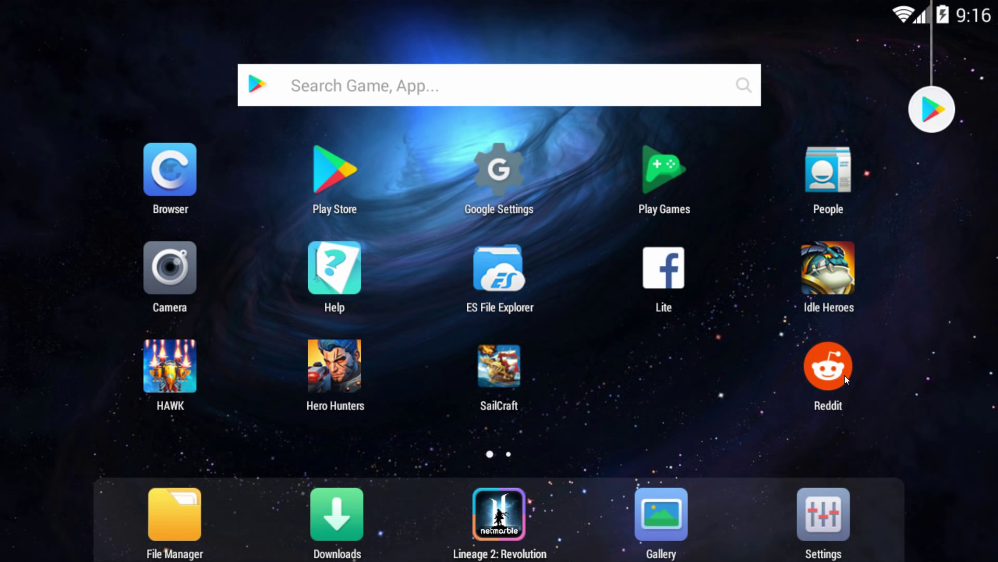
Launch Reddit and search for 'IdleHeroesPS'.
{"action": "left_click", "coordinate": [841, 370]}
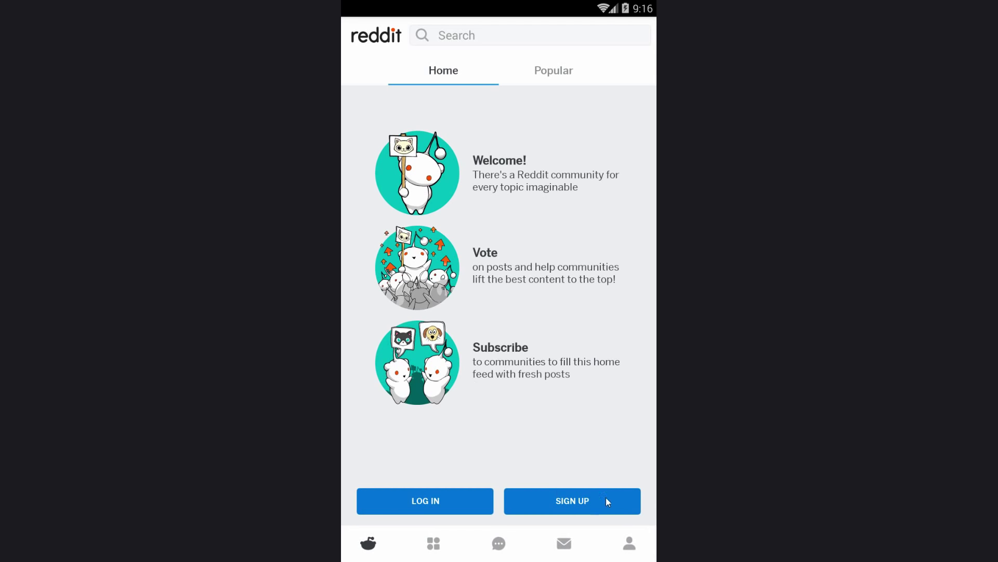
{"action": "left_click", "coordinate": [453, 35]}
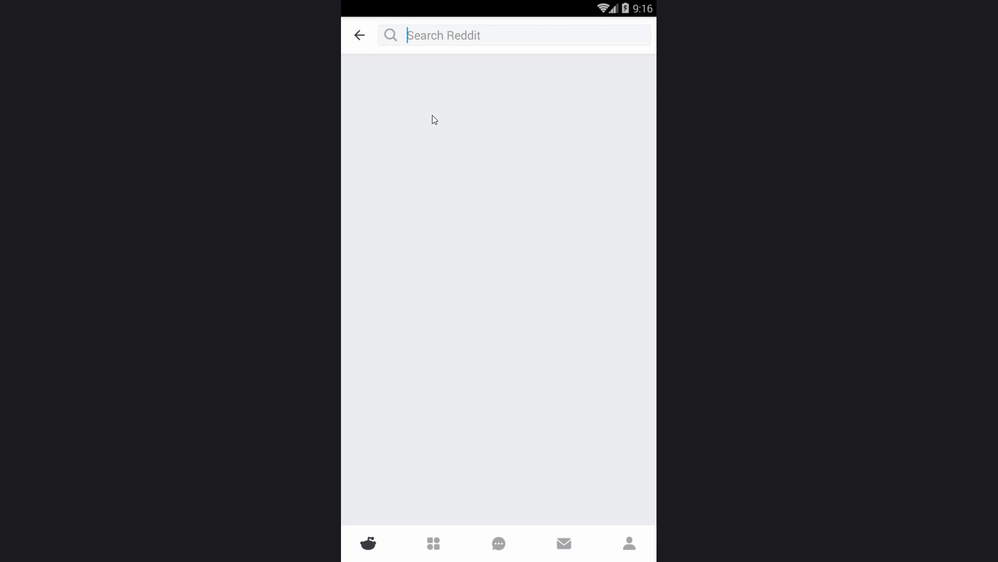
{"action": "type", "text": "IdleHeroesPS"}
{"action": "key", "text": "Return"}
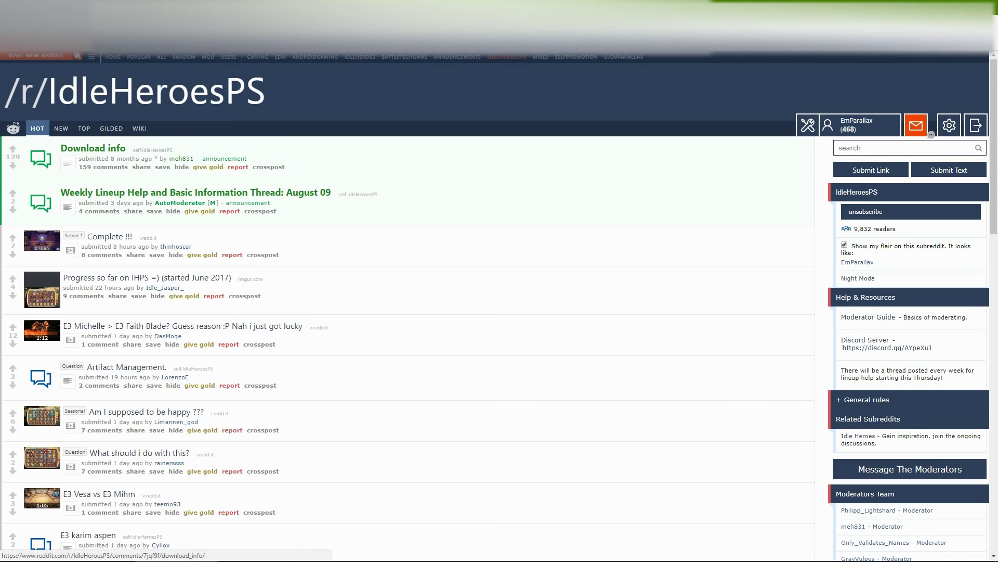
Read the pinned Download info post's APK links and troubleshooting text.
{"action": "left_click", "coordinate": [93, 148]}
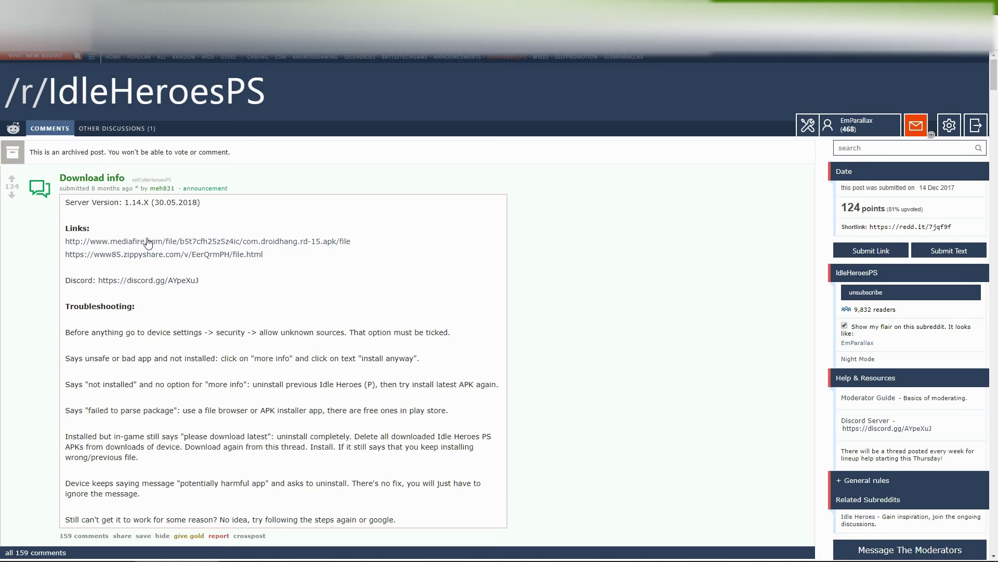
{"action": "scroll", "coordinate": [322, 290], "scroll_direction": "down", "scroll_amount": 1}
{"action": "scroll", "coordinate": [395, 259], "scroll_direction": "up", "scroll_amount": 1}
{"action": "scroll", "coordinate": [156, 281], "scroll_direction": "down", "scroll_amount": 1}
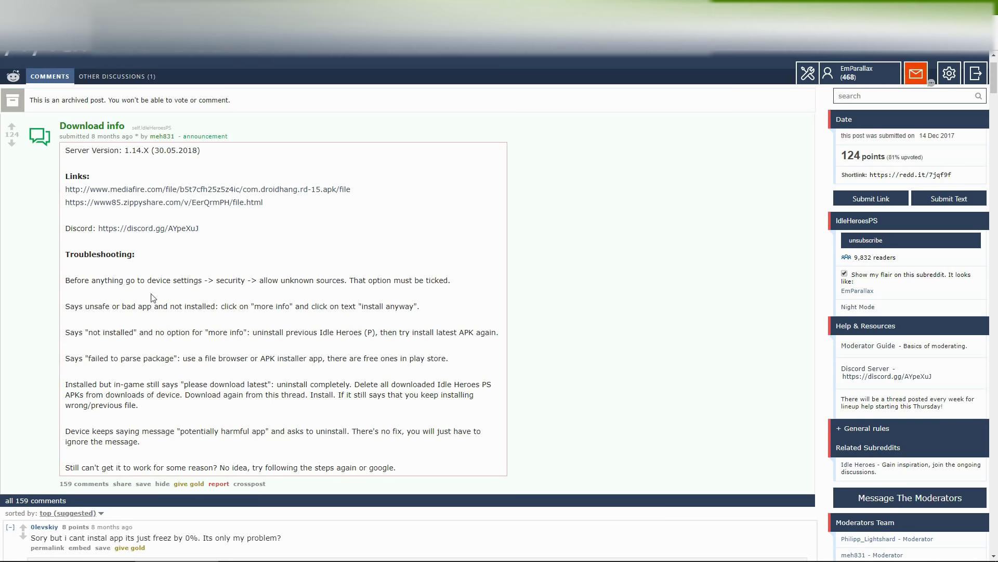
{"action": "scroll", "coordinate": [165, 267], "scroll_direction": "down", "scroll_amount": 1}
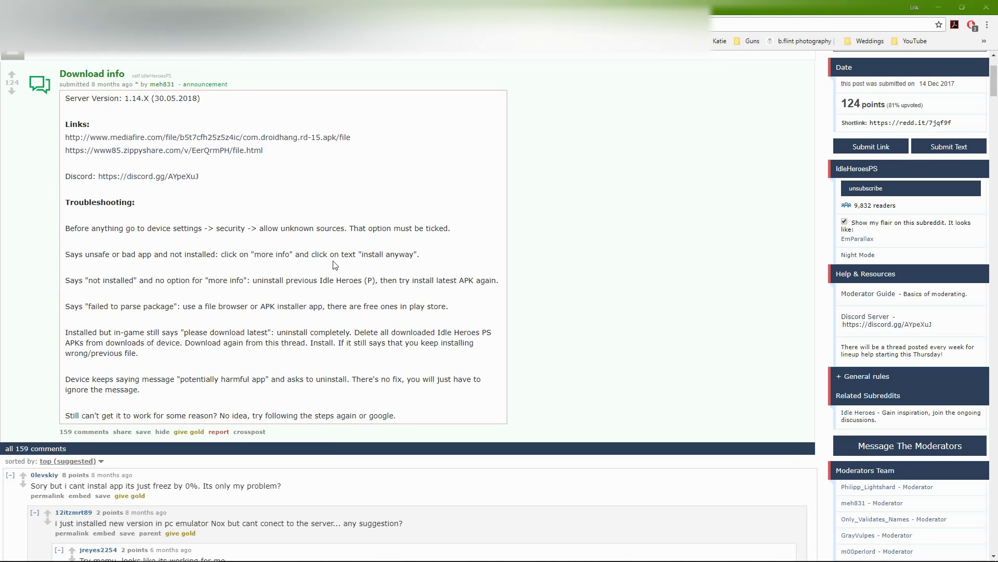
{"action": "scroll", "coordinate": [333, 267], "scroll_direction": "up", "scroll_amount": 2}
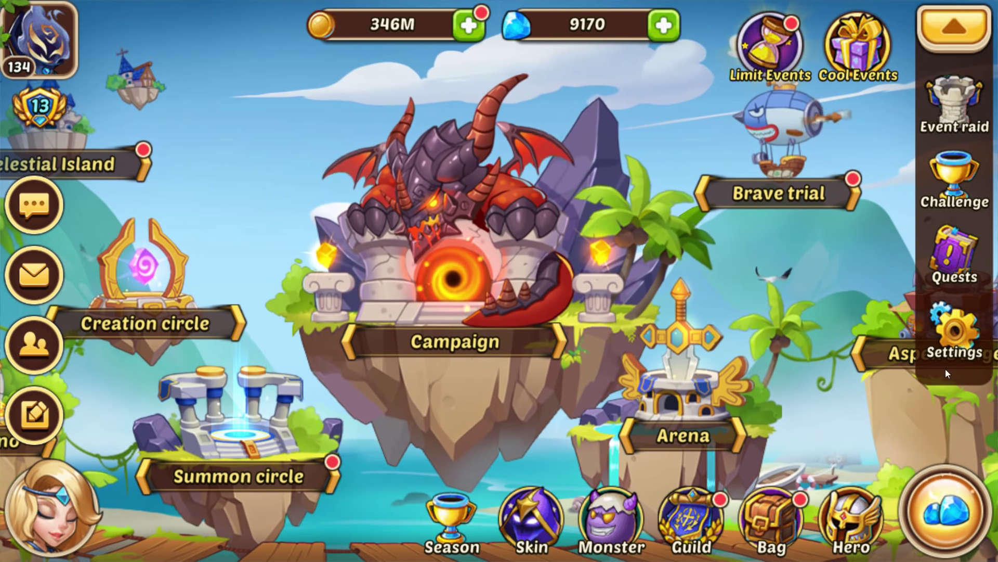
Check the Seasonal and S1 servers in game settings, then pan to Tavern and Marketplace.
{"action": "left_click", "coordinate": [955, 317]}
{"action": "left_click", "coordinate": [896, 328]}
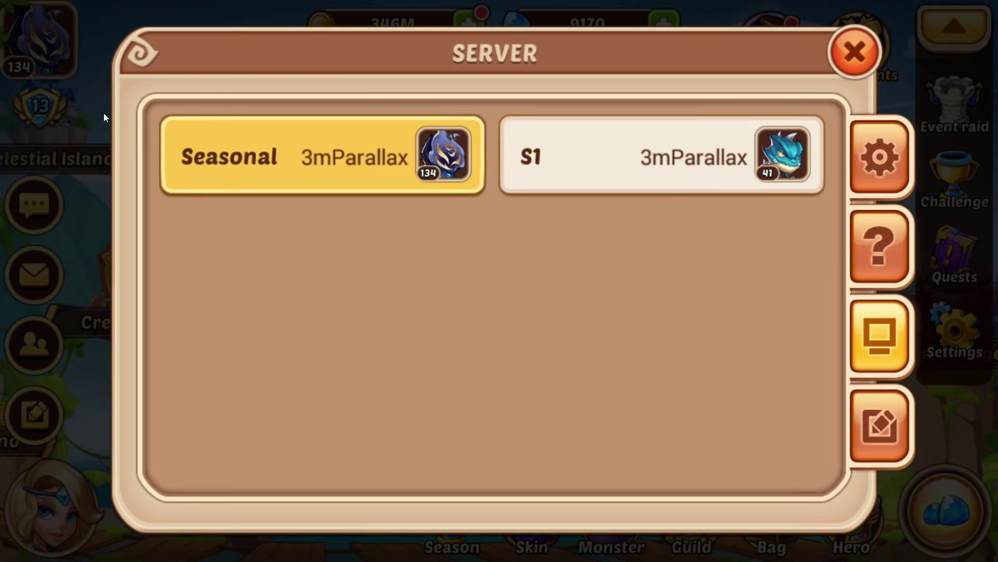
{"action": "left_click", "coordinate": [863, 60]}
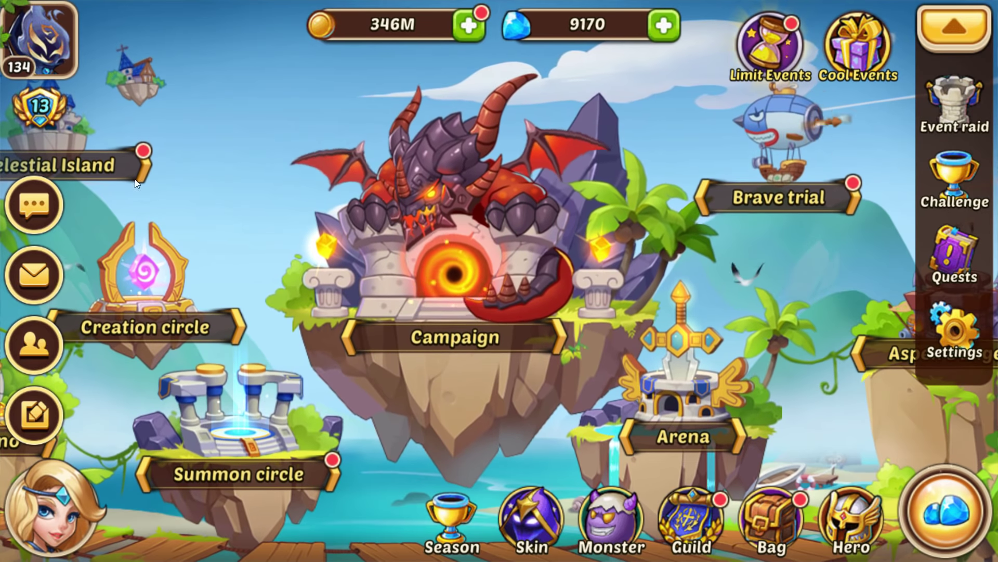
{"action": "left_click_drag", "start_coordinate": [216, 285], "coordinate": [457, 282]}
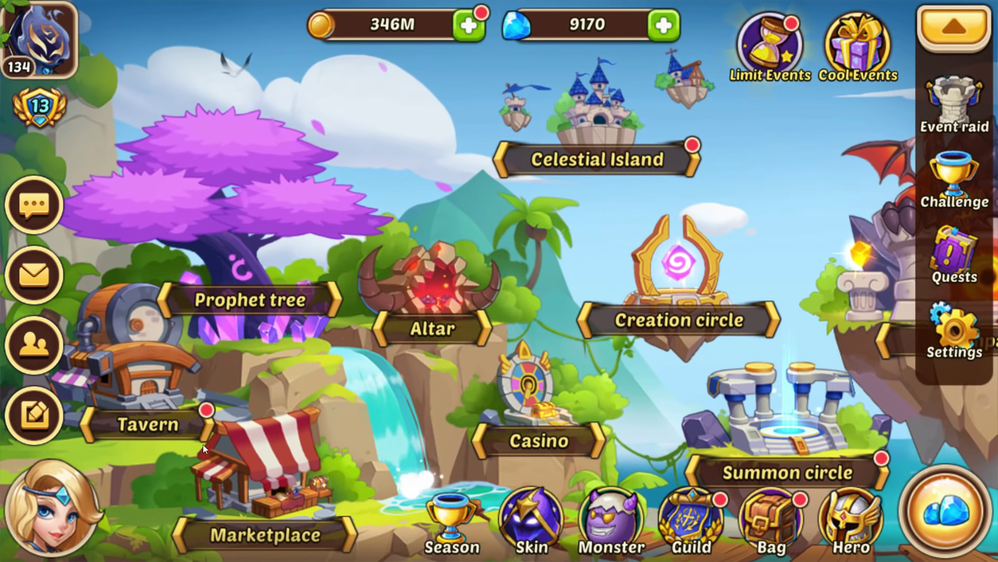
Look through the Tavern quest list and the Marketplace shop.
{"action": "left_click", "coordinate": [141, 405]}
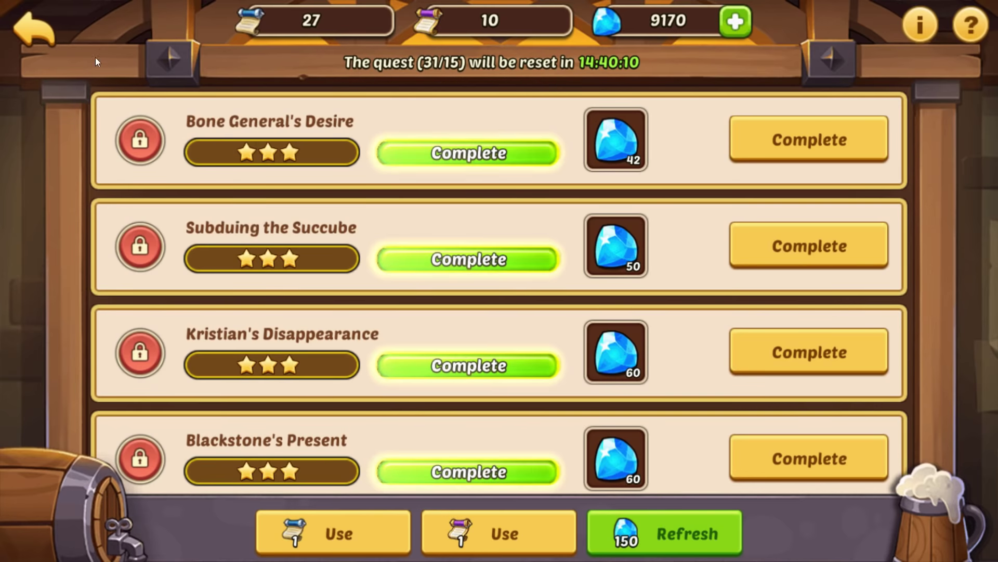
{"action": "left_click_drag", "start_coordinate": [328, 322], "coordinate": [235, 202]}
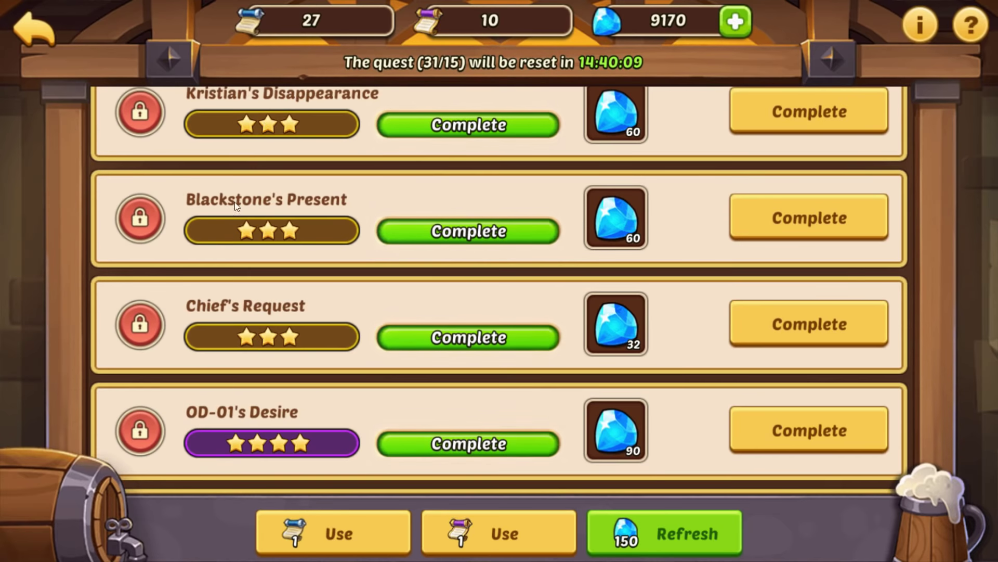
{"action": "left_click", "coordinate": [20, 24]}
{"action": "left_click", "coordinate": [287, 428]}
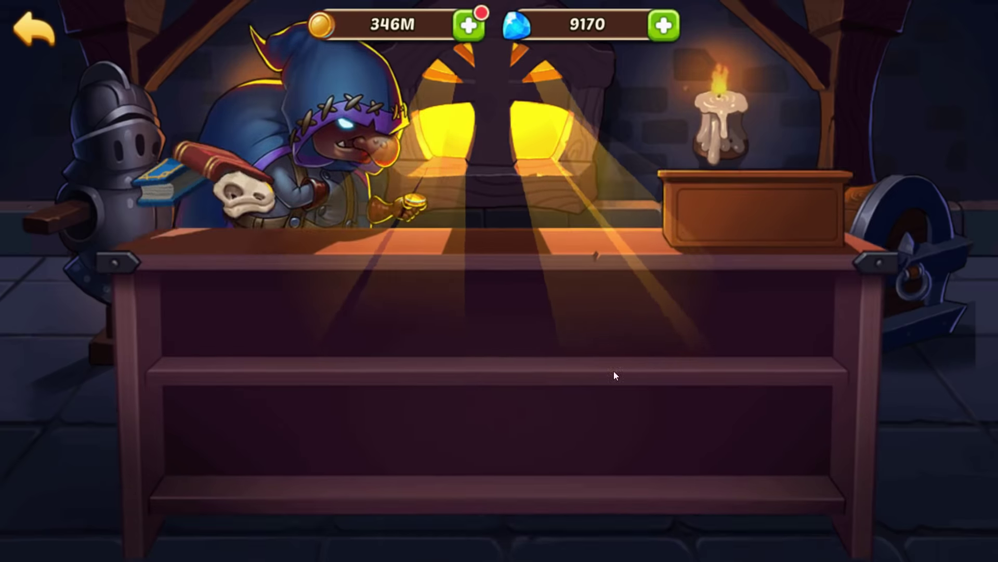
{"action": "left_click", "coordinate": [35, 31]}
Do a ten-hero Heroic Summon at the Summon circle and accept the heroes.
{"action": "left_click_drag", "start_coordinate": [673, 370], "coordinate": [579, 425]}
{"action": "left_click", "coordinate": [579, 425]}
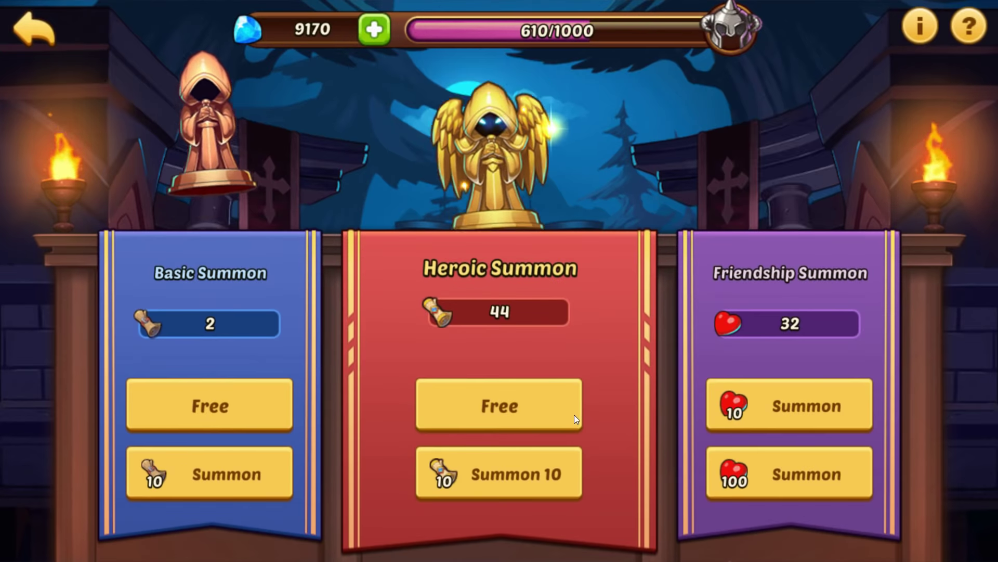
{"action": "left_click", "coordinate": [497, 411]}
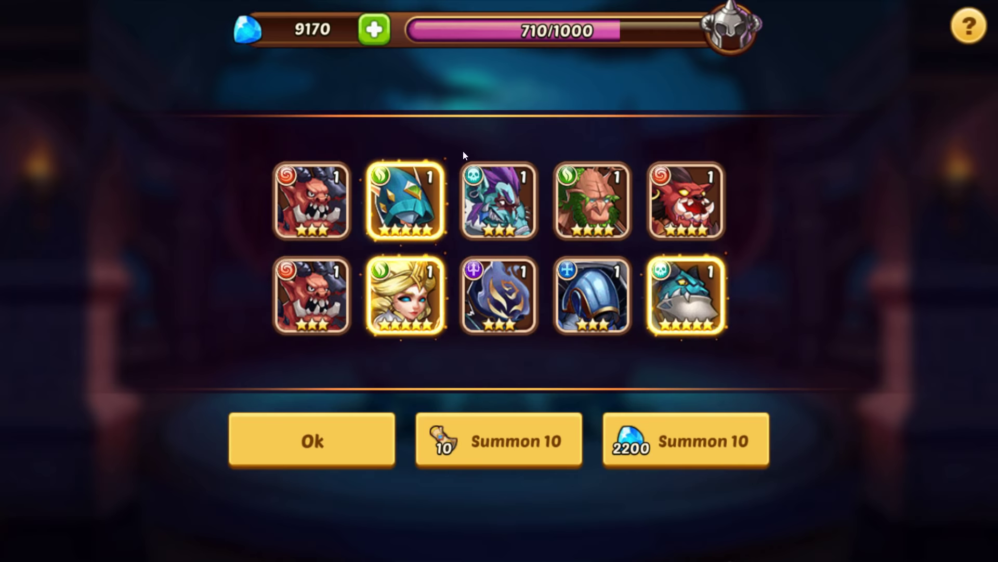
{"action": "left_click", "coordinate": [312, 439]}
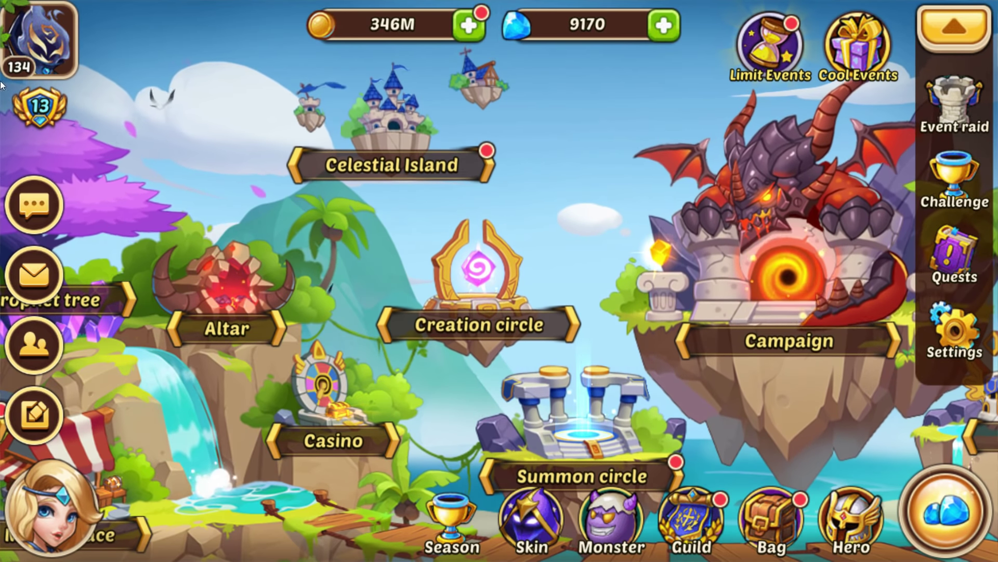
View the player info card and the level-30 guild's members, then pan to Campaign and Arena.
{"action": "left_click", "coordinate": [39, 49]}
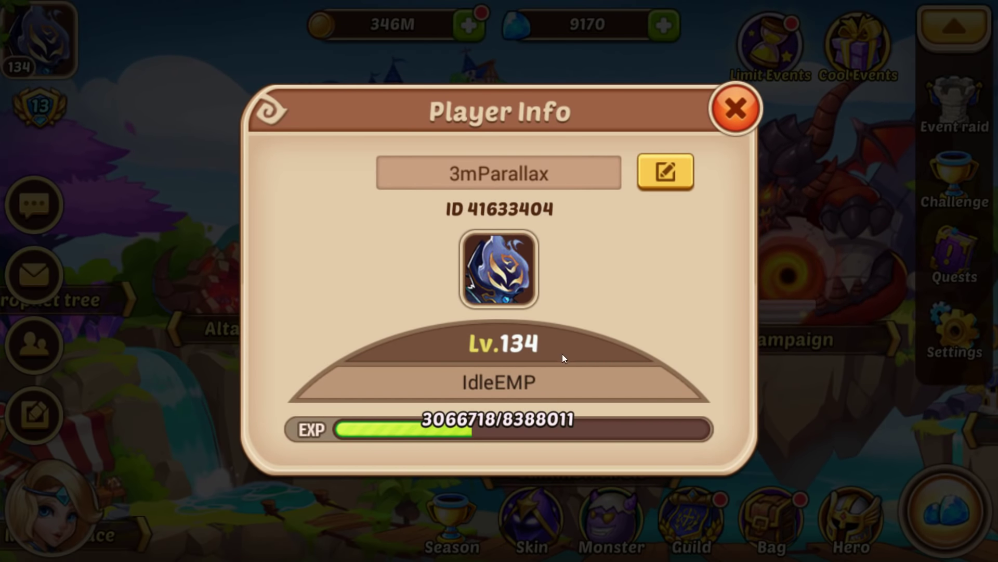
{"action": "left_click", "coordinate": [774, 127]}
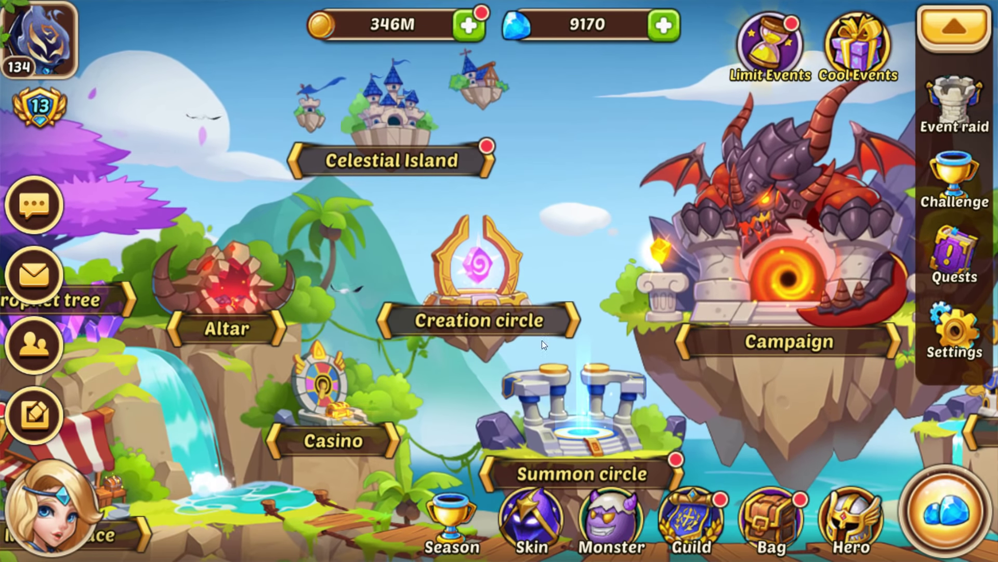
{"action": "left_click", "coordinate": [691, 520]}
{"action": "left_click_drag", "start_coordinate": [607, 351], "coordinate": [563, 284]}
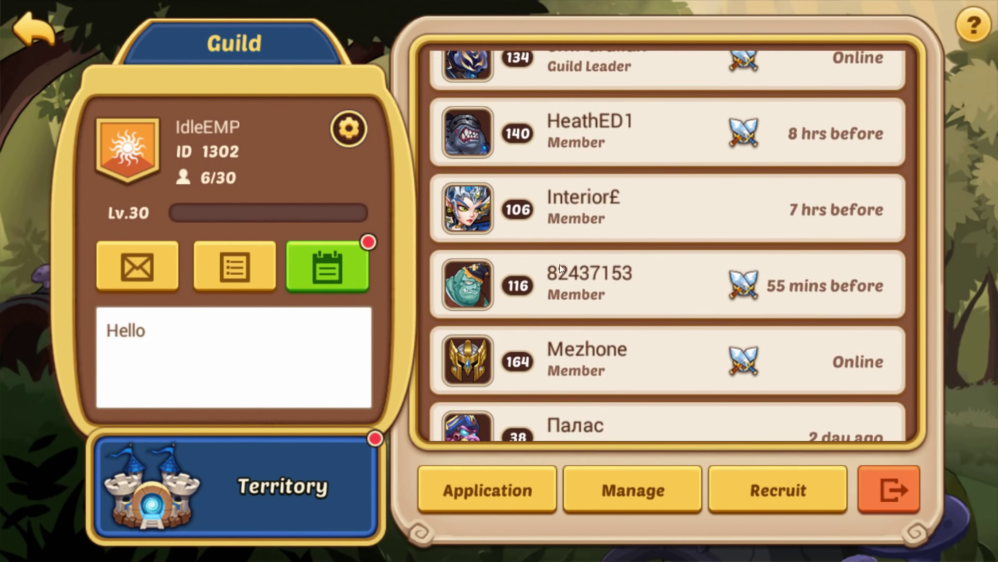
{"action": "left_click_drag", "start_coordinate": [679, 339], "coordinate": [653, 310]}
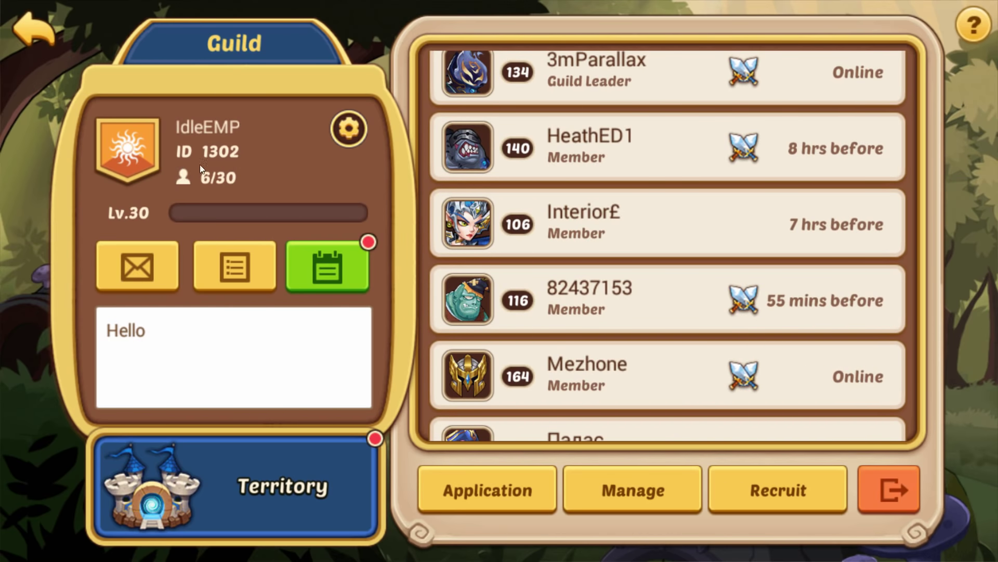
{"action": "left_click", "coordinate": [46, 31]}
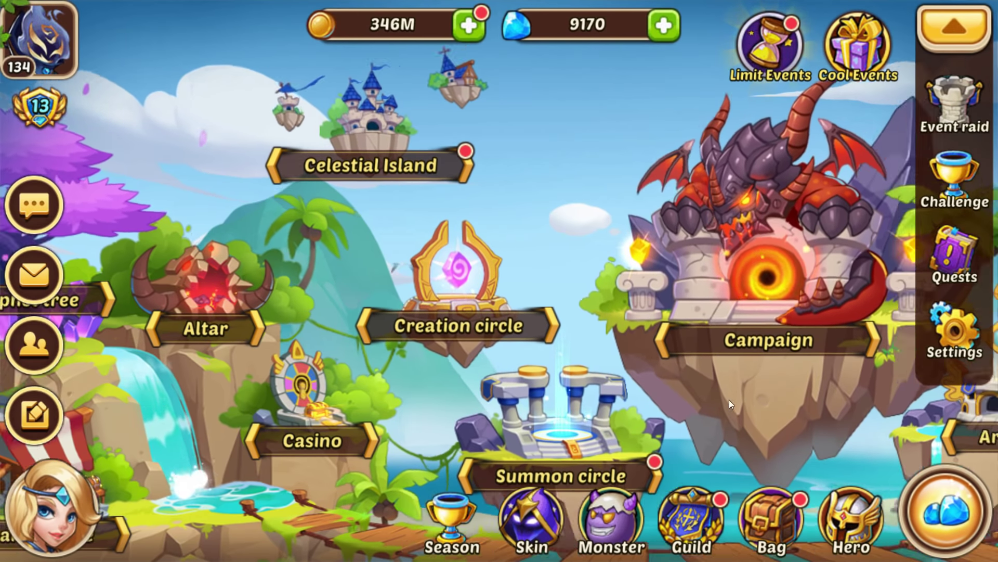
{"action": "left_click_drag", "start_coordinate": [730, 399], "coordinate": [604, 419]}
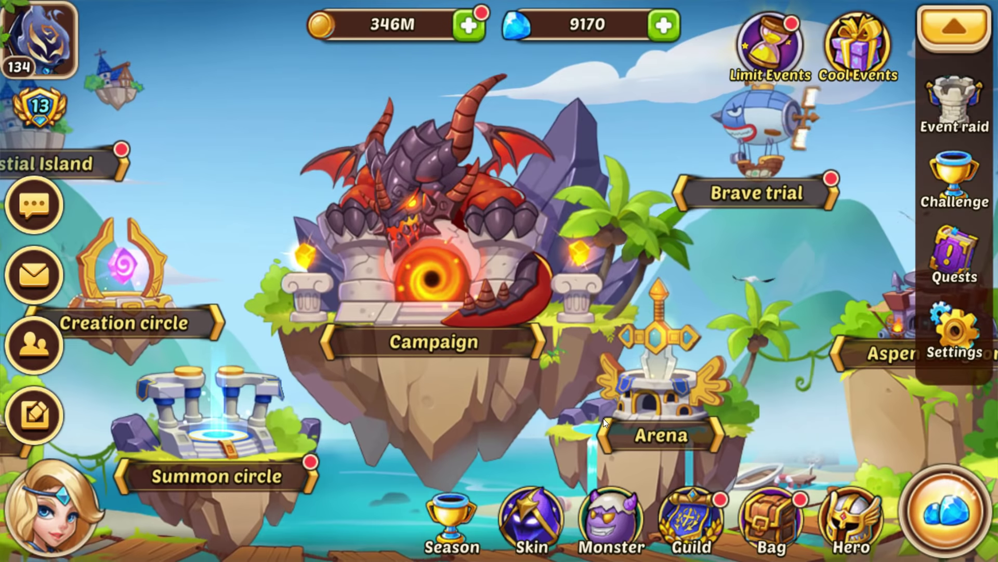